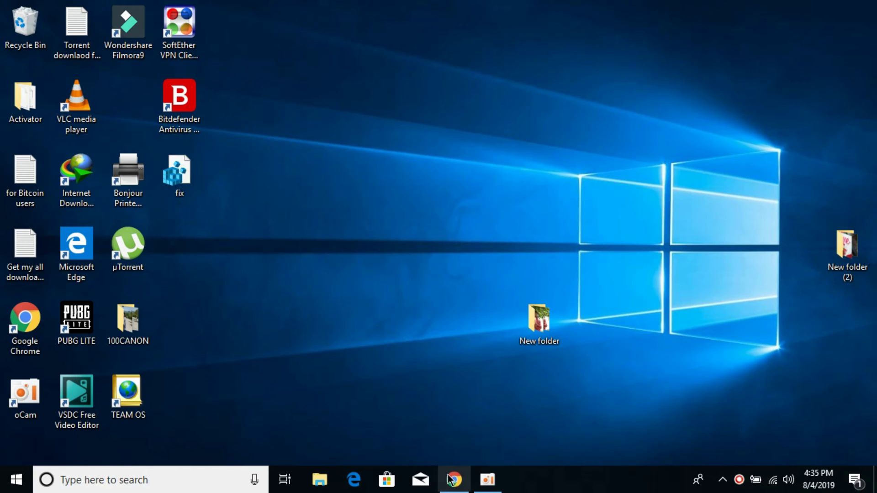
# Download the 32-bit xapofx1_5.dll zip file from the DLL's versions page
pyautogui.click(449, 475)
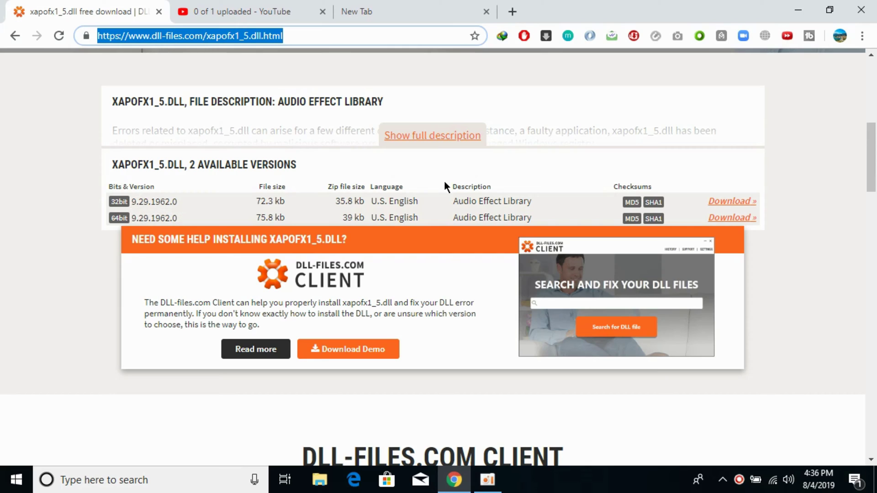
pyautogui.click(728, 204)
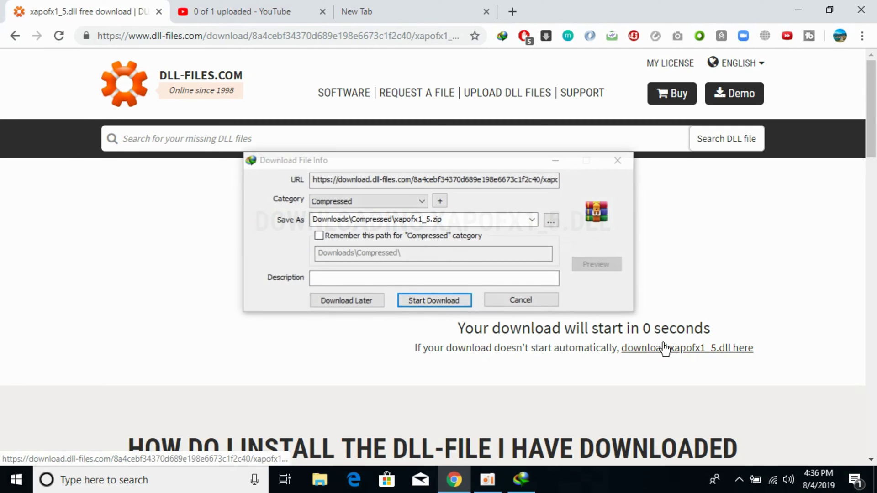
pyautogui.click(426, 303)
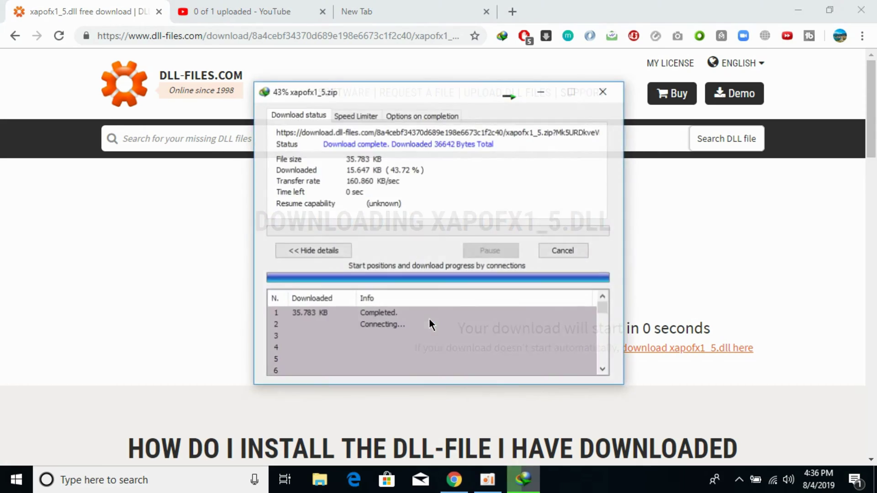
pyautogui.click(544, 284)
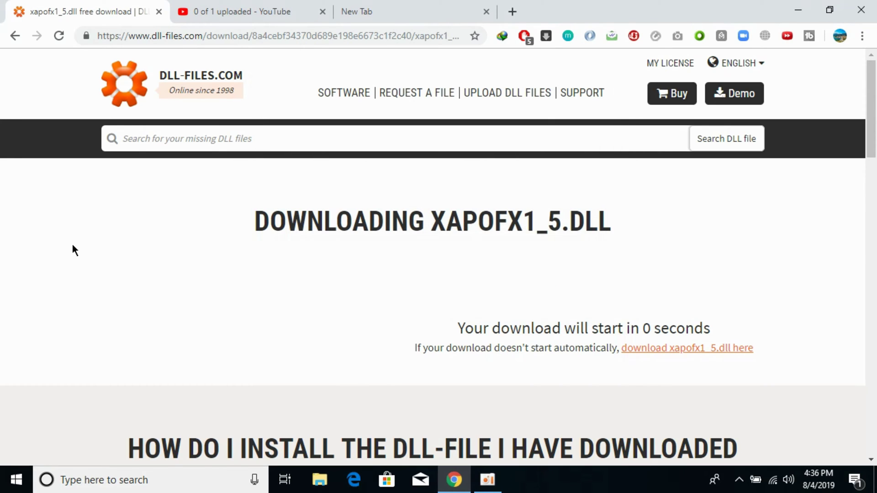
# Request the 64-bit xapofx1_5.dll zip download and minimise Chrome to the desktop
pyautogui.click(14, 36)
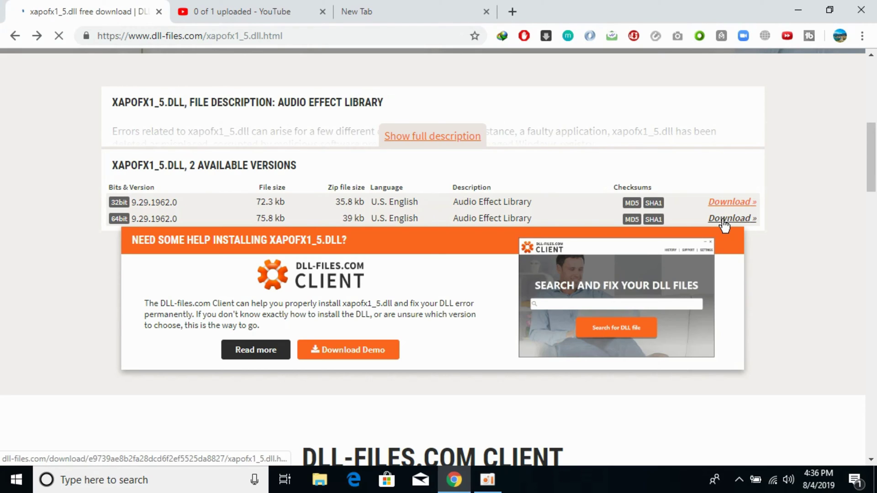
pyautogui.click(730, 220)
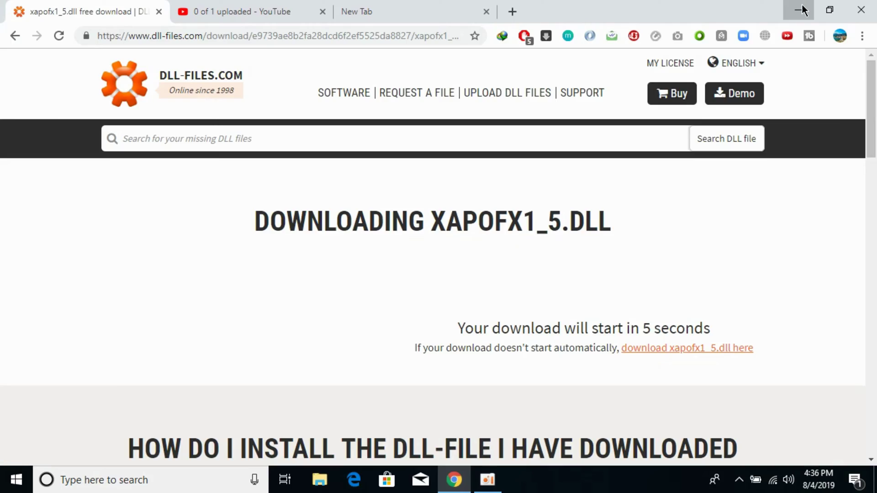
pyautogui.click(800, 10)
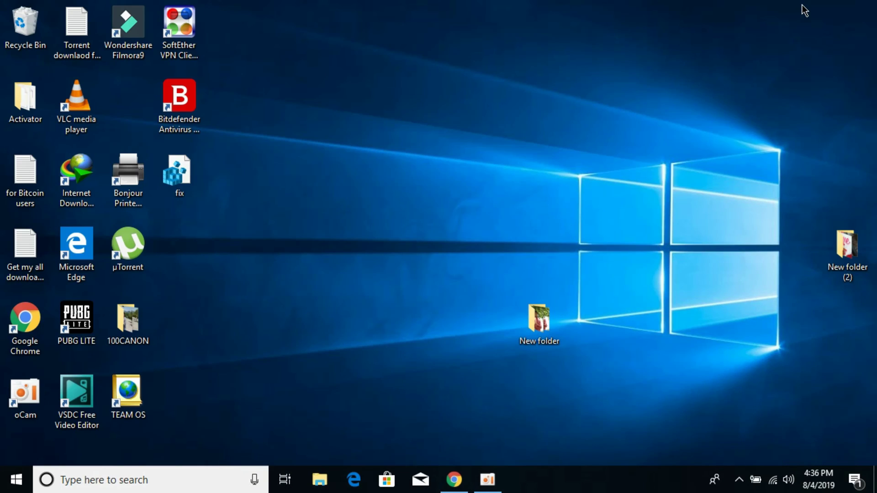
# Open This PC's system properties and finish saving the 64-bit xapofx1_5_2.zip download
pyautogui.click(16, 480)
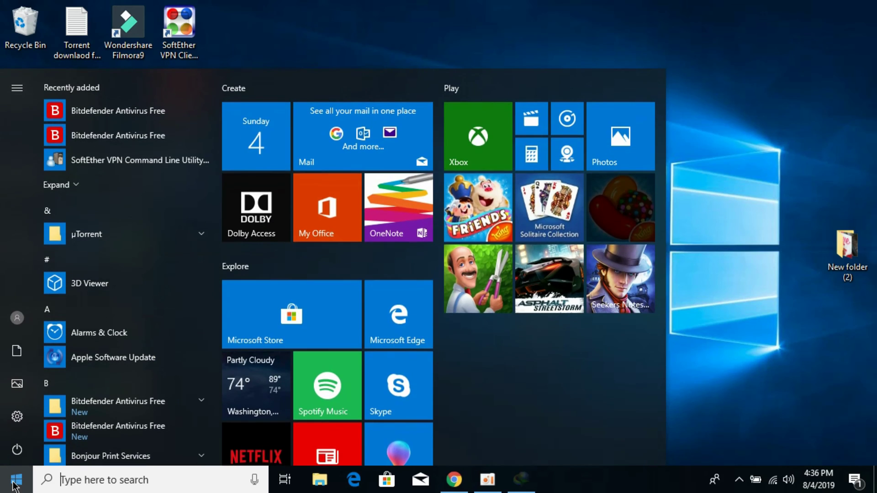
pyautogui.write('this')
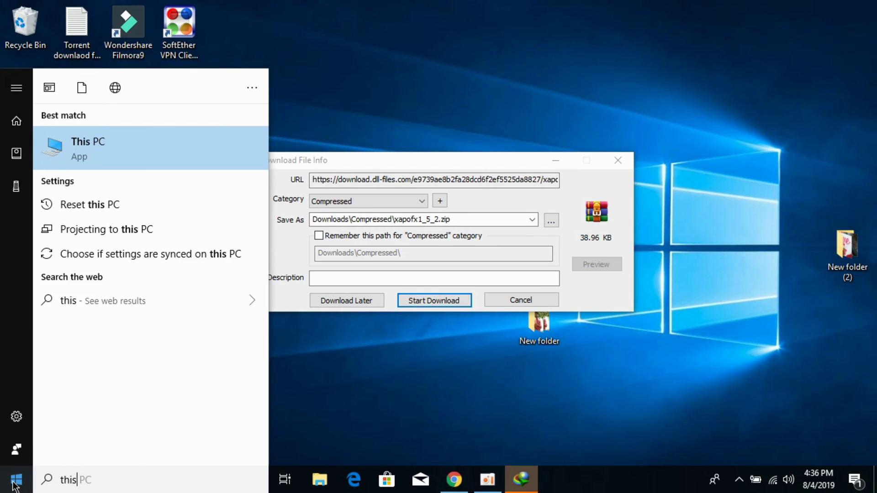
pyautogui.rightClick(139, 147)
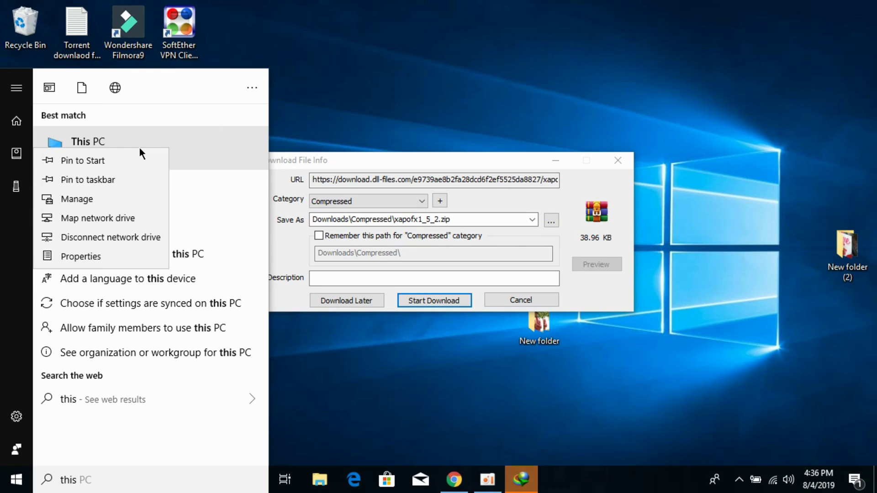
pyautogui.click(108, 257)
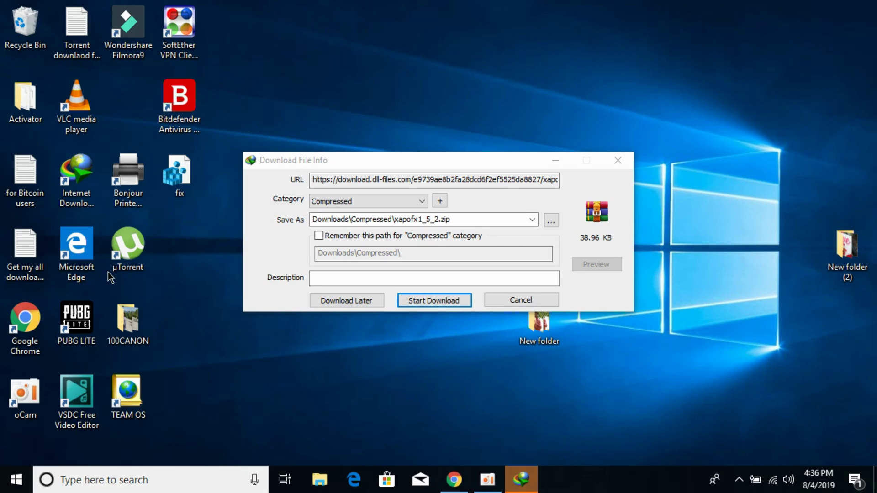
pyautogui.click(446, 300)
pyautogui.click(555, 284)
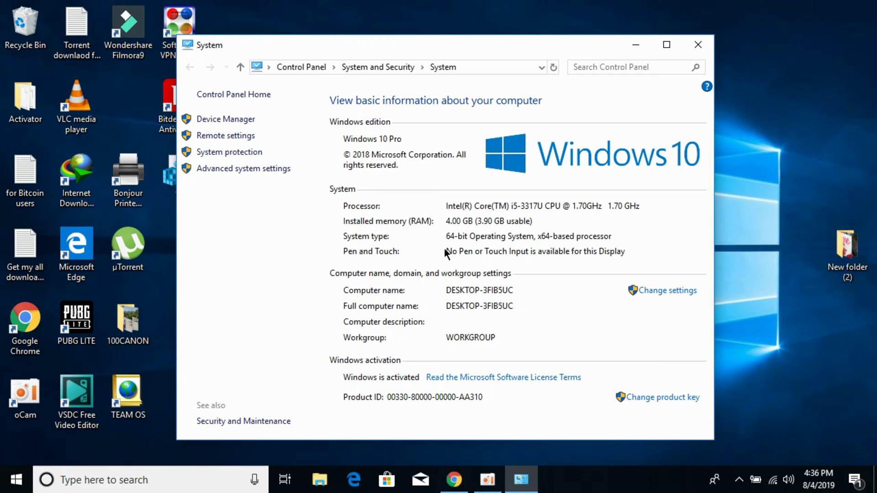
# Browse to Downloads\Compressed in File Explorer and open the xapofx1_5.zip archive
pyautogui.click(311, 489)
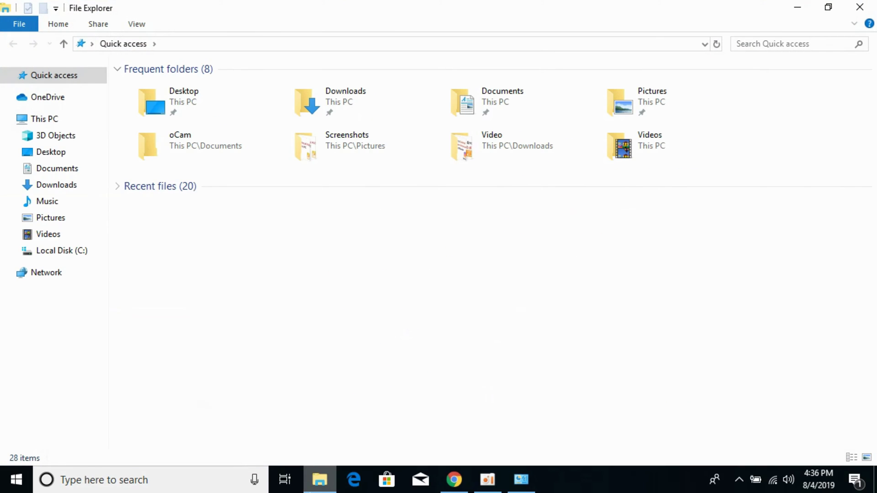
pyautogui.click(65, 184)
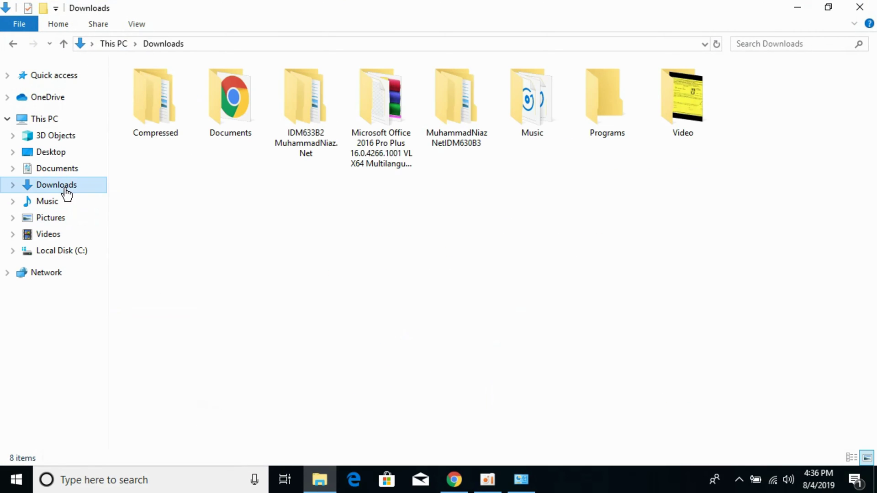
pyautogui.click(161, 119)
pyautogui.doubleClick(161, 119)
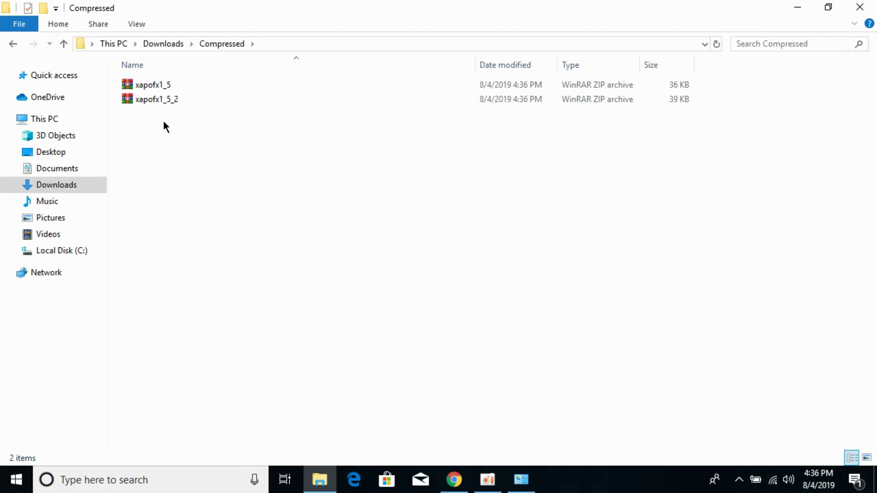
pyautogui.click(167, 85)
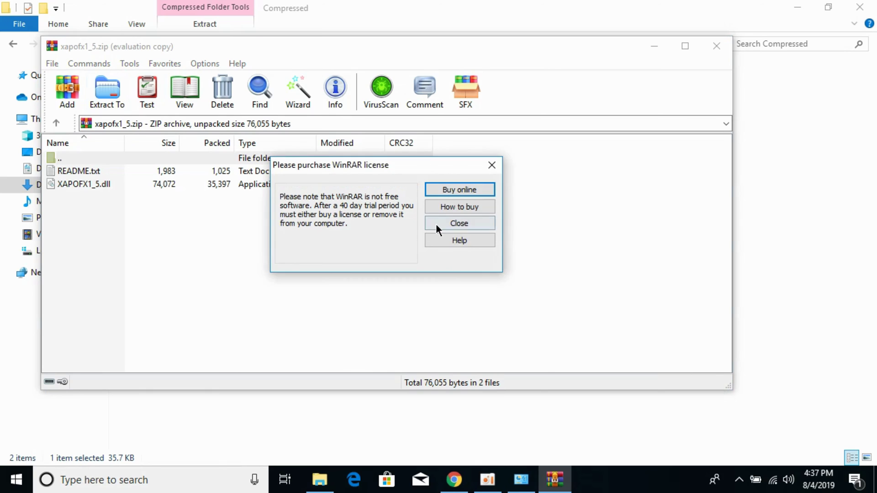
# Extract xapofx1_5.zip to its suggested folder and close the archive
pyautogui.click(437, 225)
pyautogui.click(106, 92)
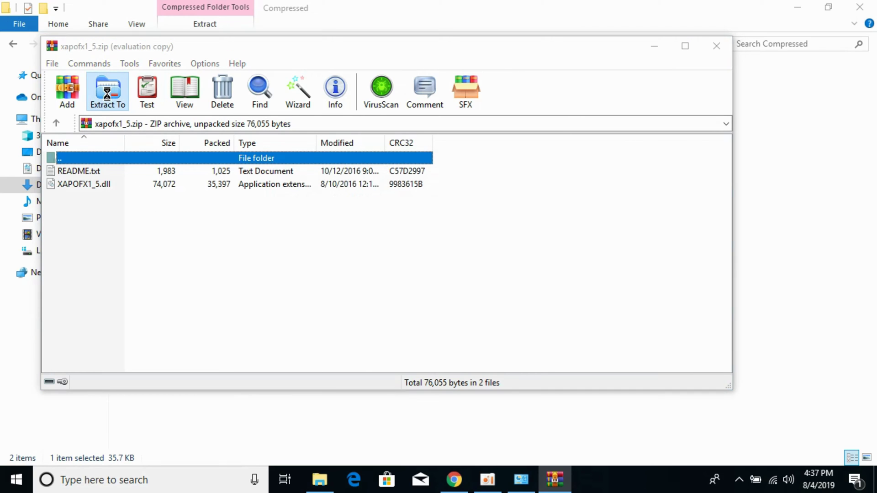
pyautogui.click(420, 363)
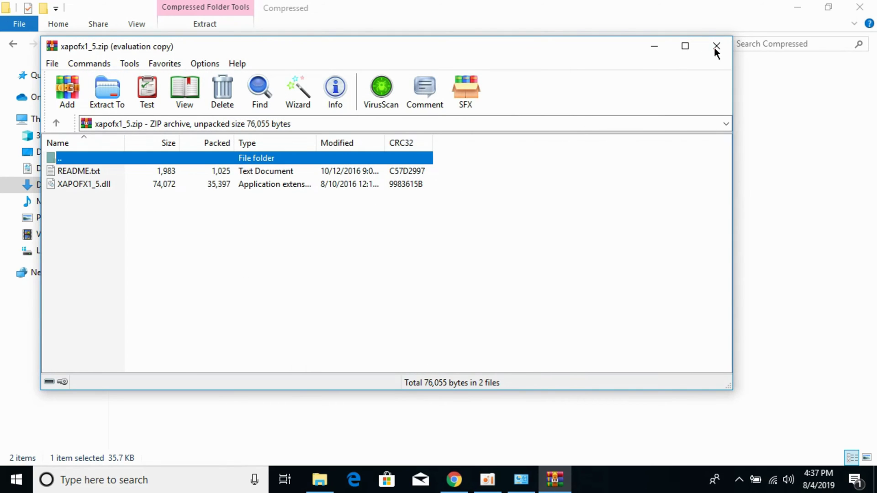
pyautogui.click(728, 48)
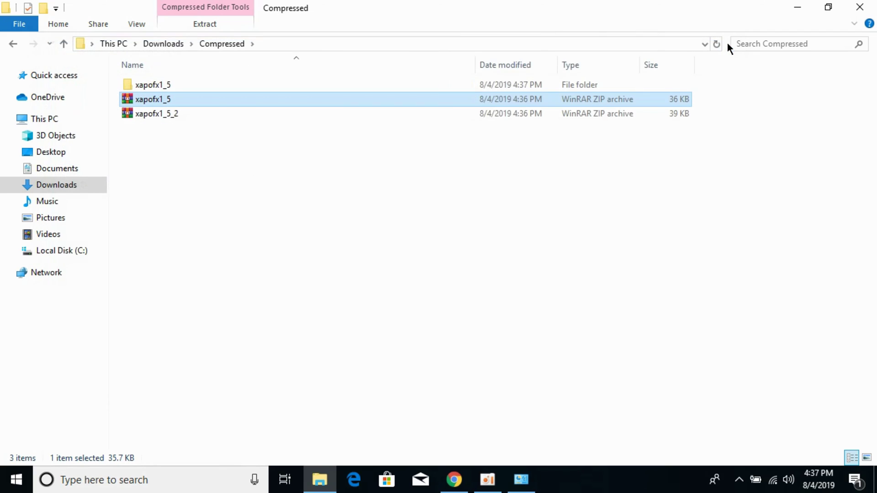
# Extract xapofx1_5_2.zip to its suggested folder and close the archive window
pyautogui.doubleClick(260, 115)
pyautogui.click(110, 90)
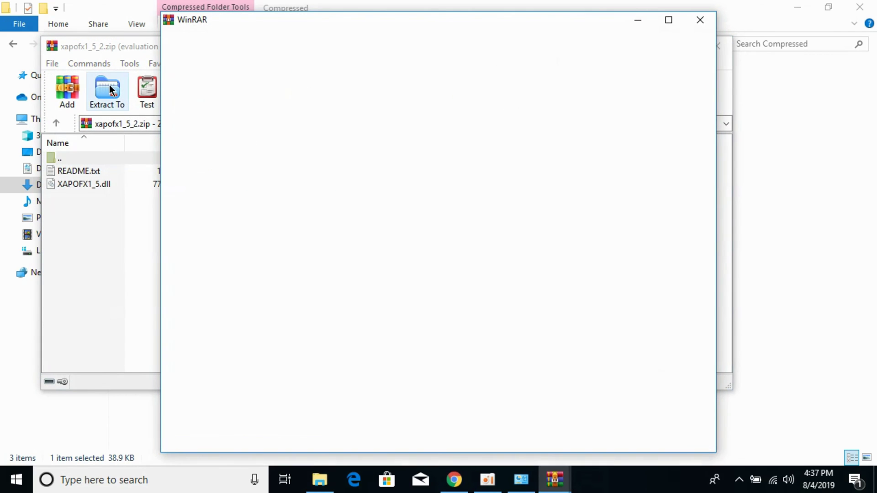
pyautogui.click(701, 21)
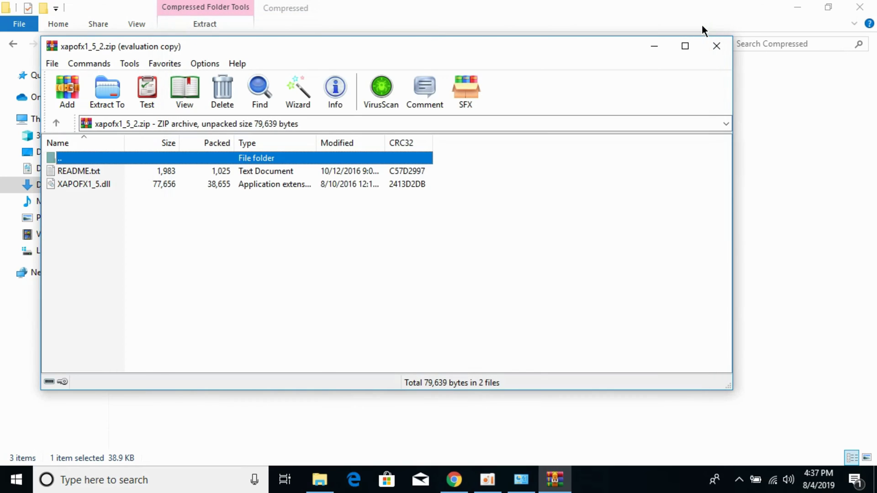
pyautogui.click(107, 90)
pyautogui.click(427, 361)
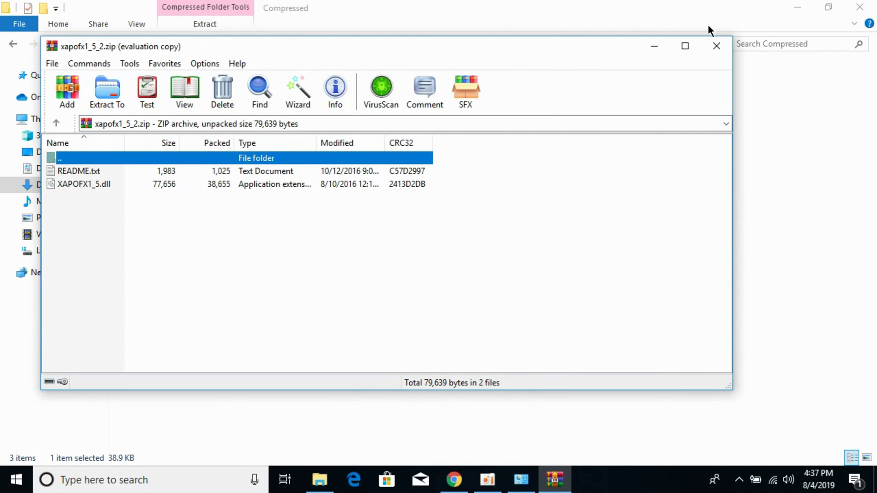
pyautogui.click(717, 54)
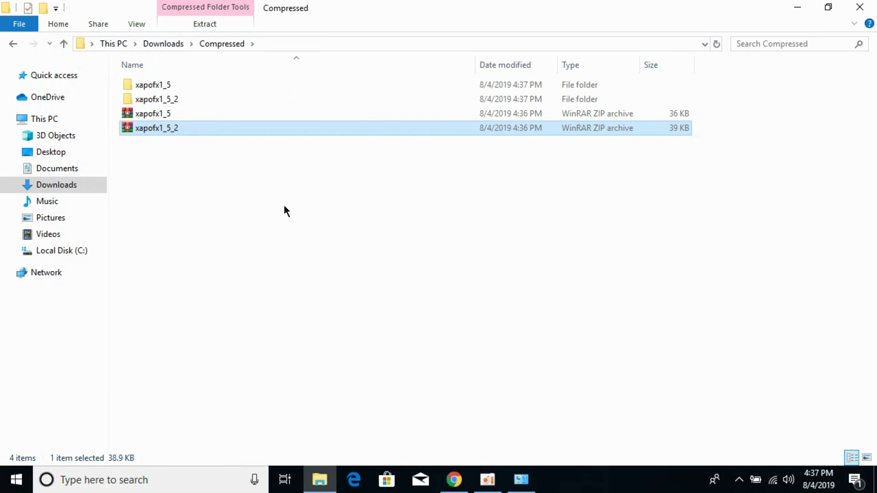
# Copy XAPOFX1_5.dll from the extracted xapofx1_5 folder
pyautogui.click(193, 234)
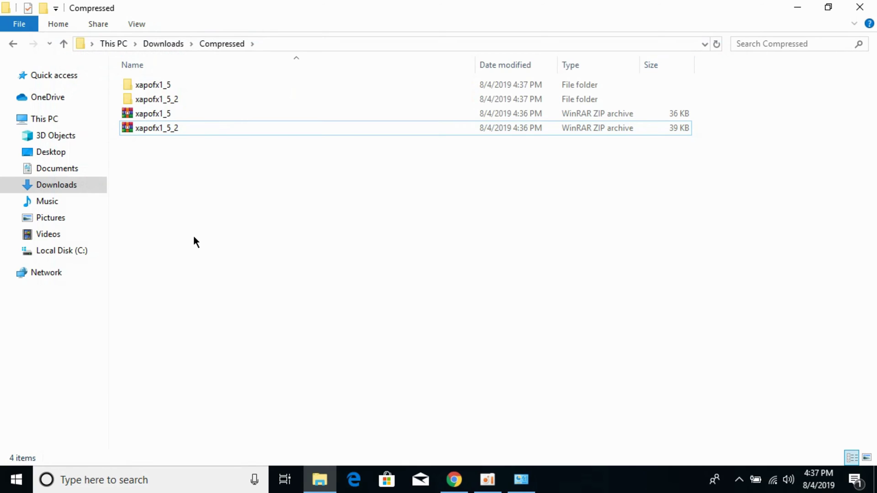
pyautogui.doubleClick(165, 84)
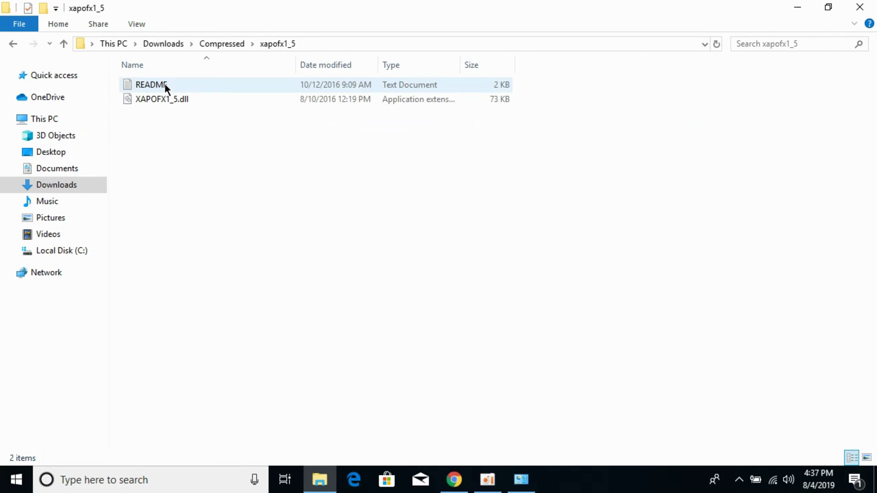
pyautogui.click(167, 94)
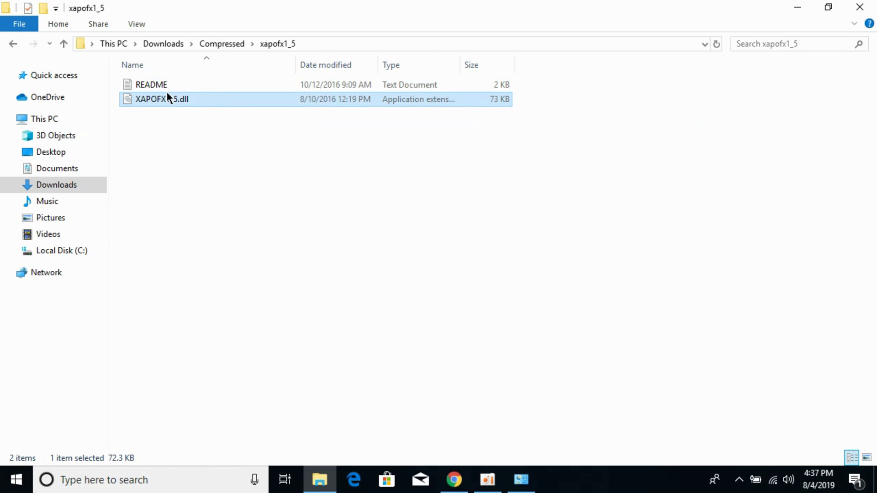
pyautogui.rightClick(166, 94)
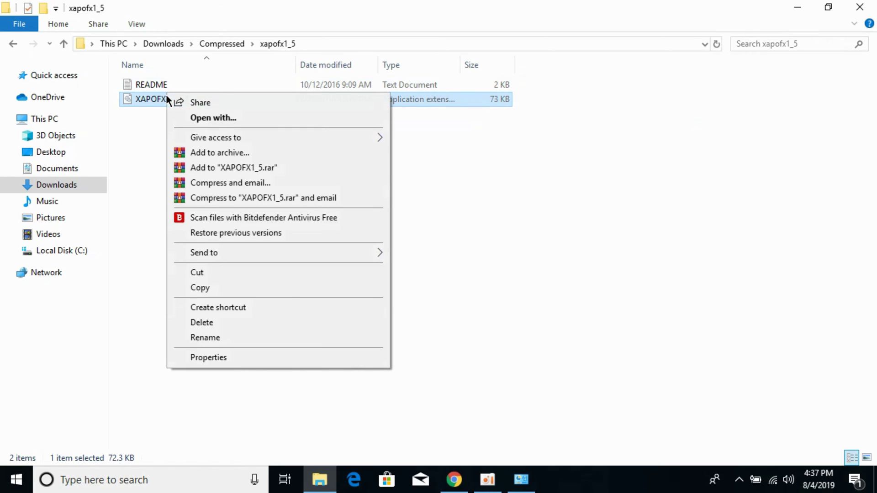
pyautogui.click(208, 288)
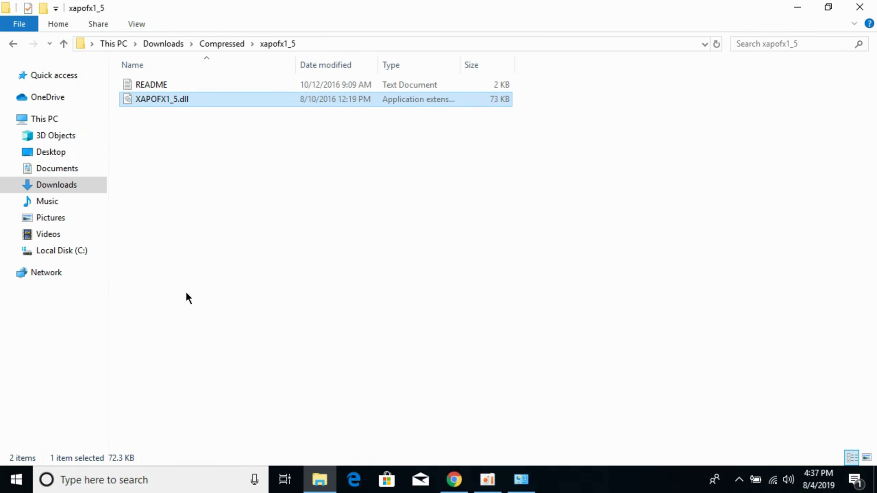
# Open Local Disk (C:) in a new File Explorer window
pyautogui.click(55, 251)
pyautogui.rightClick(54, 251)
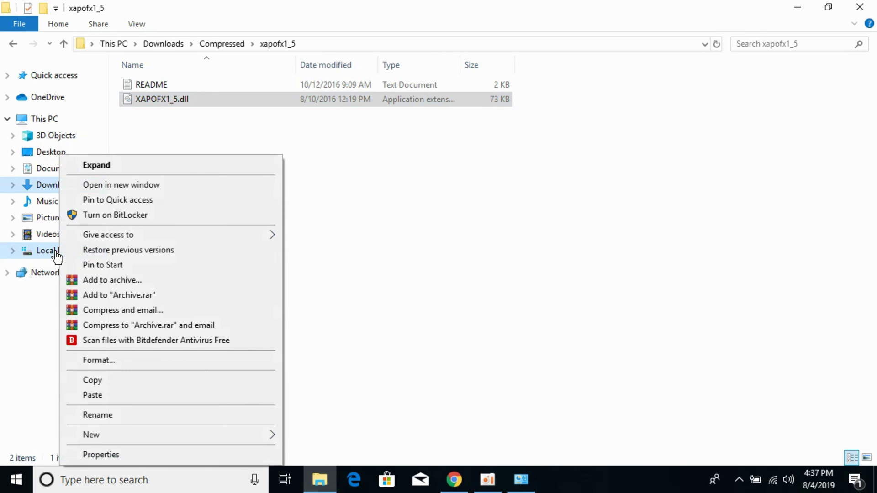
pyautogui.click(144, 184)
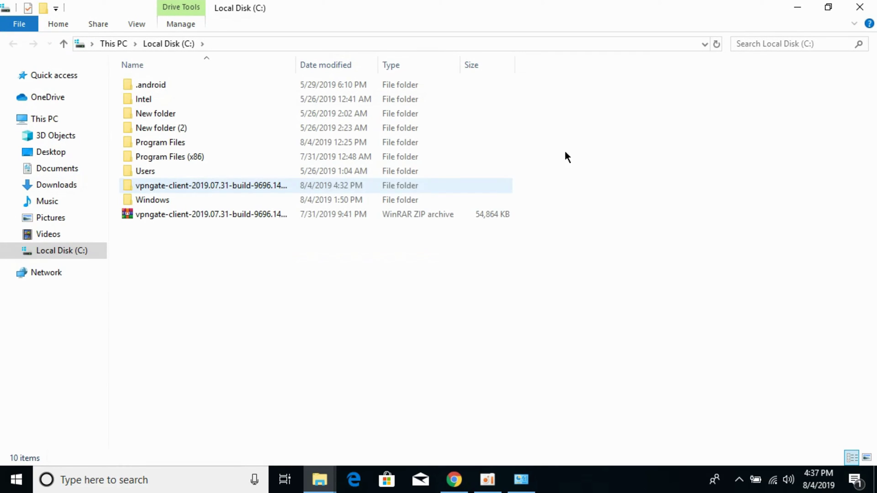
# Resize the drive window and navigate to C:\Windows\System32
pyautogui.click(831, 7)
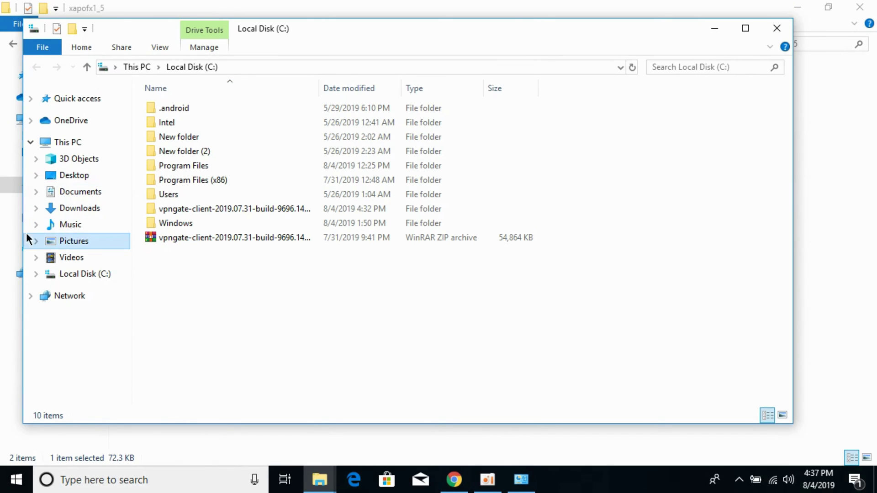
pyautogui.moveTo(24, 246); pyautogui.dragTo(181, 247)
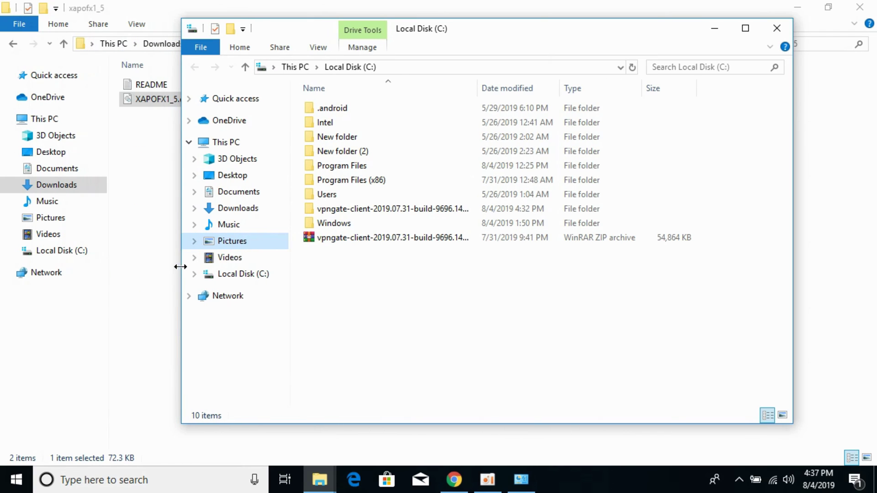
pyautogui.doubleClick(323, 222)
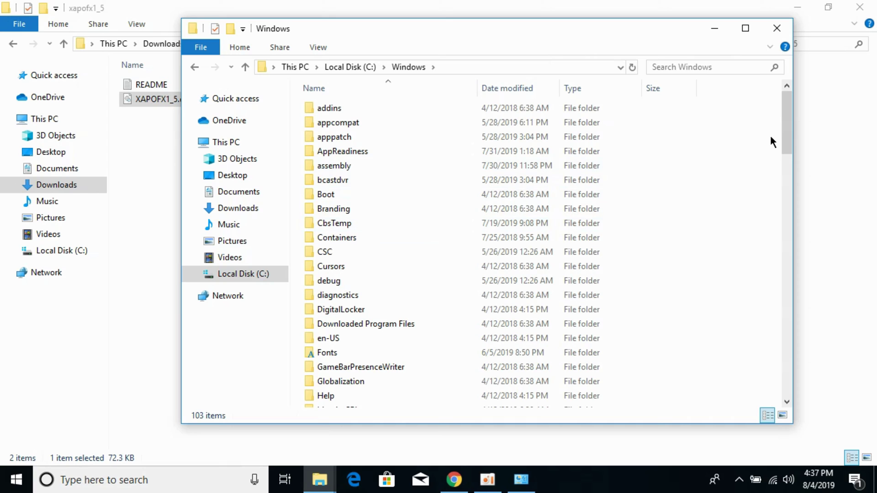
pyautogui.moveTo(788, 135); pyautogui.dragTo(785, 289)
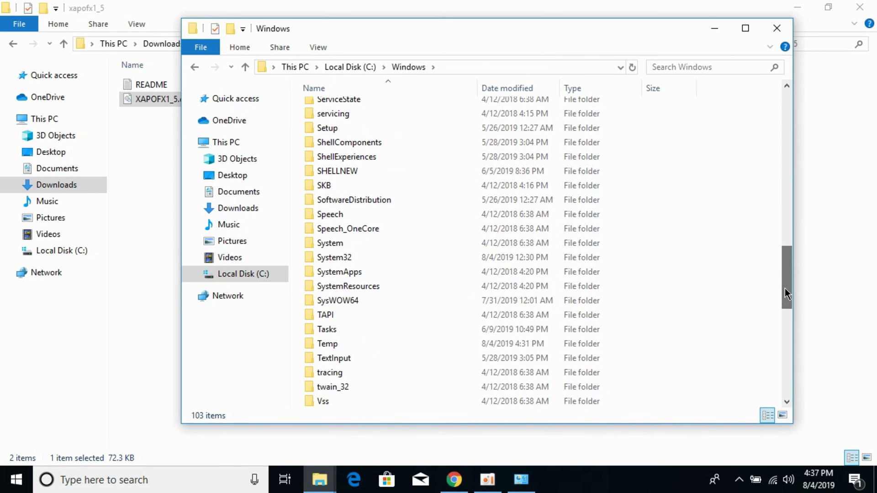
pyautogui.doubleClick(404, 258)
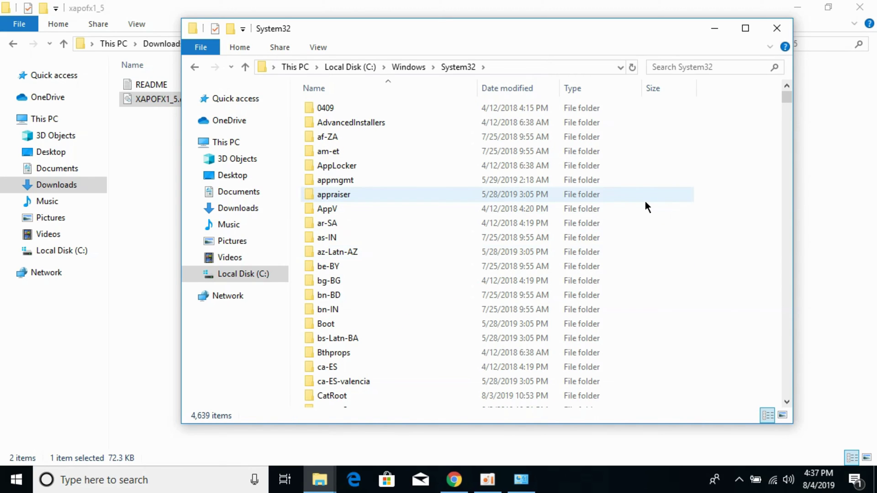
# Paste XAPOFX1_5.dll into System32, replacing the existing file with administrator permission
pyautogui.rightClick(731, 181)
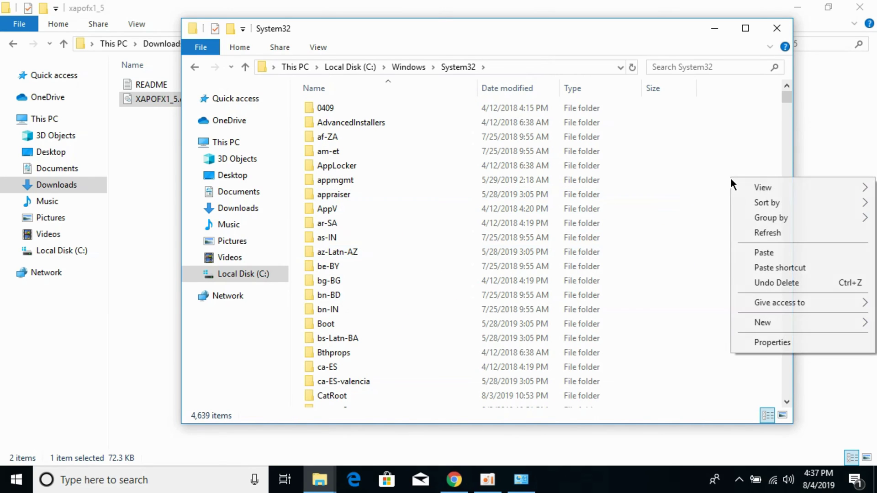
pyautogui.click(761, 250)
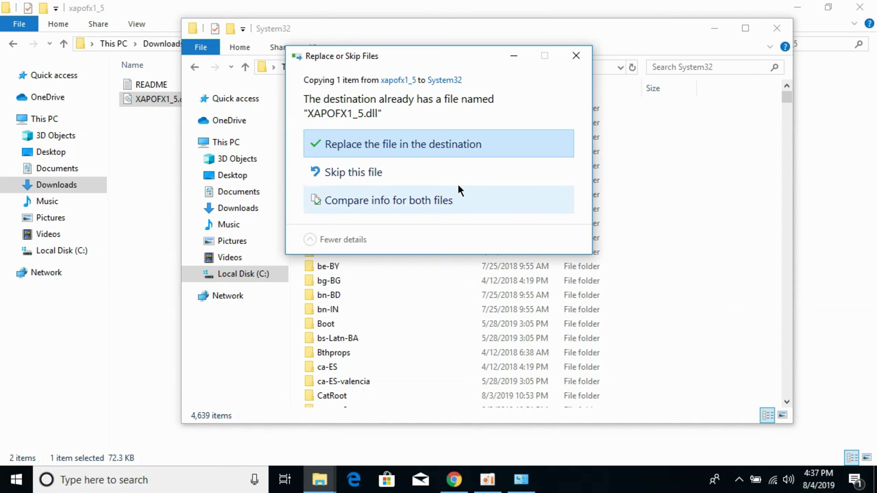
pyautogui.click(421, 147)
pyautogui.click(421, 147)
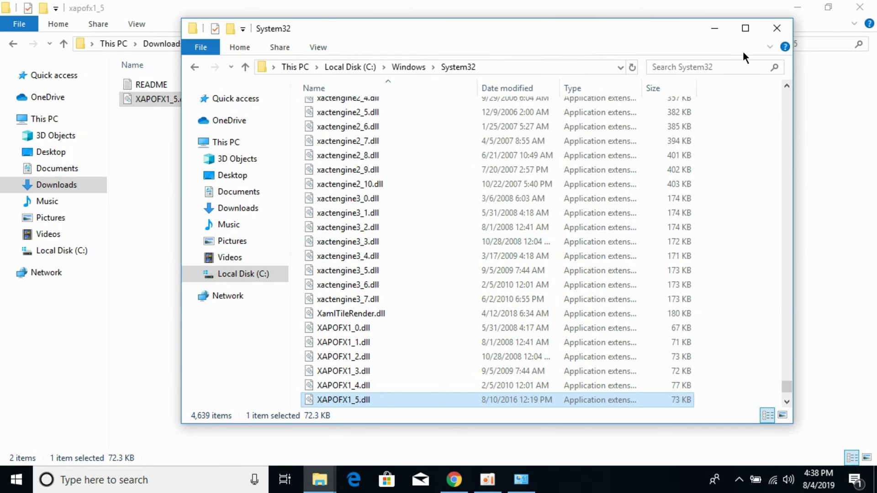
pyautogui.click(150, 184)
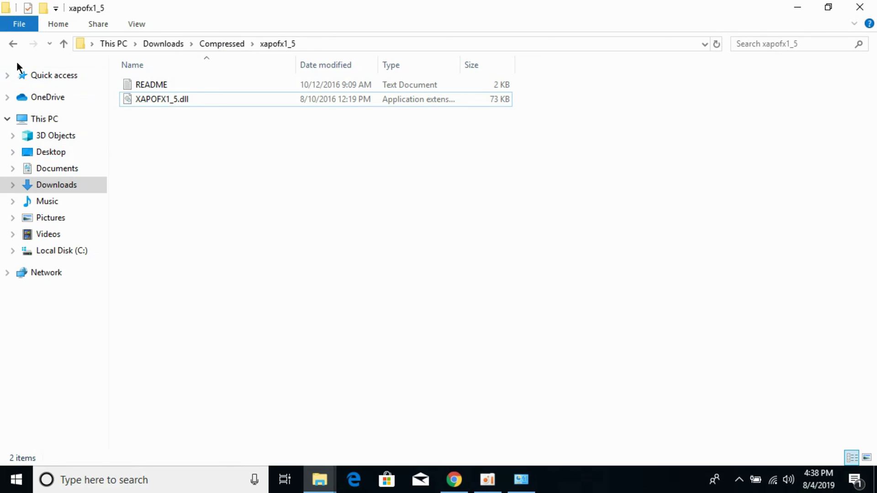
# Copy the 76 KB XAPOFX1_5.dll from the xapofx1_5_2 folder
pyautogui.click(14, 44)
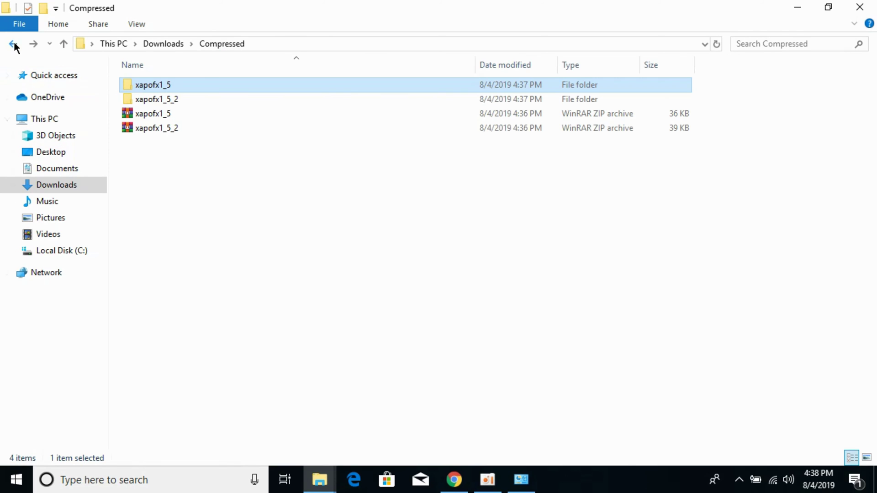
pyautogui.doubleClick(158, 94)
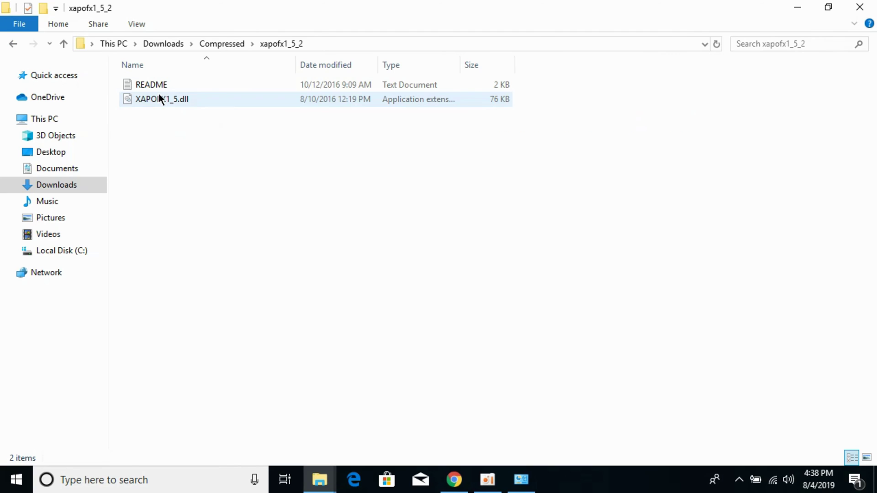
pyautogui.click(158, 94)
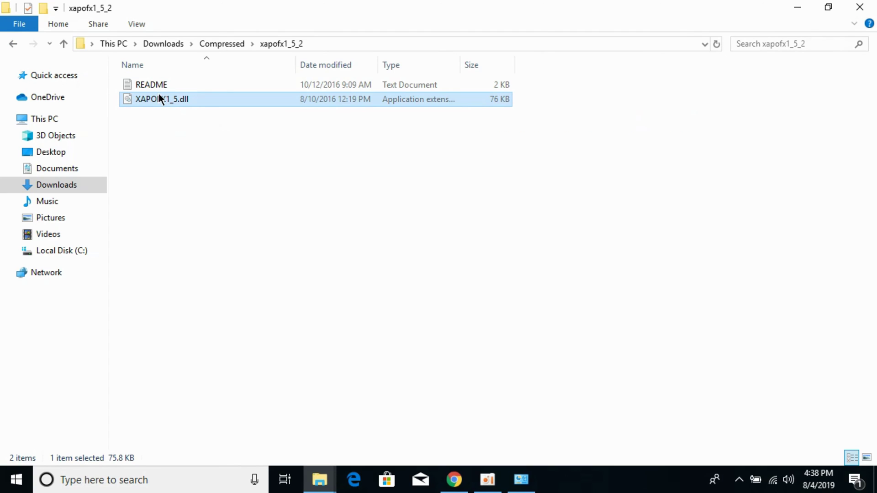
pyautogui.rightClick(159, 94)
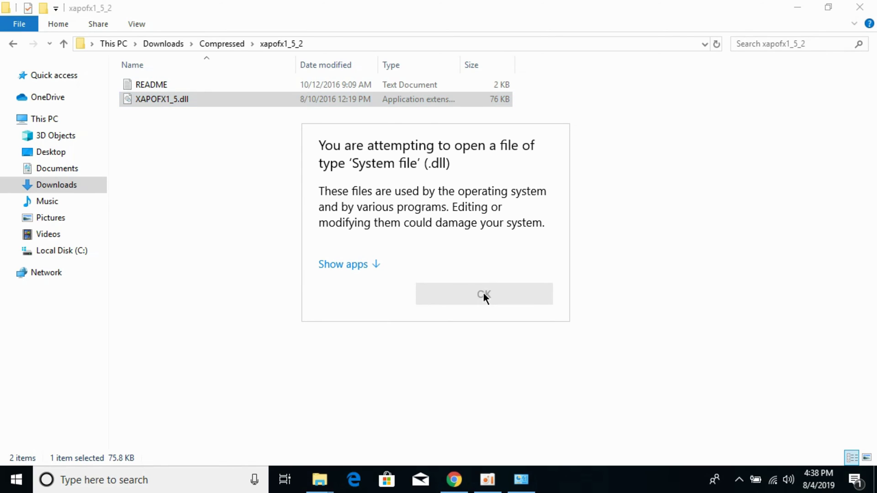
pyautogui.press('Return')
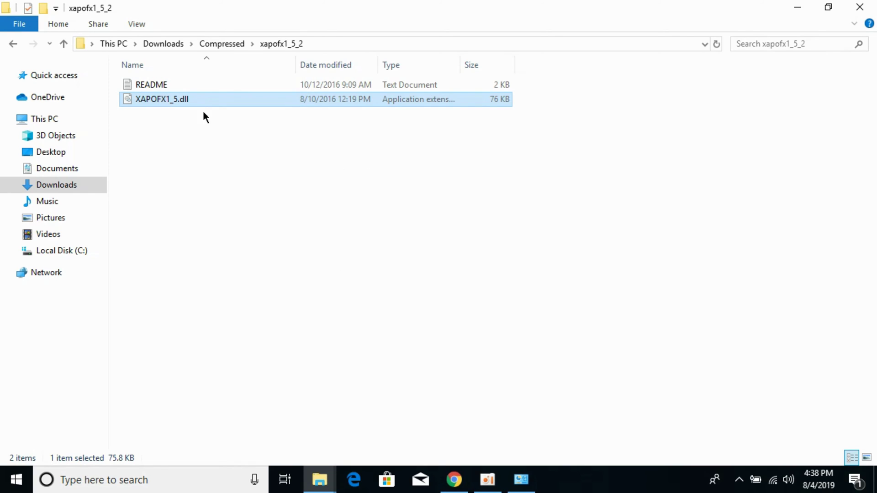
pyautogui.rightClick(197, 101)
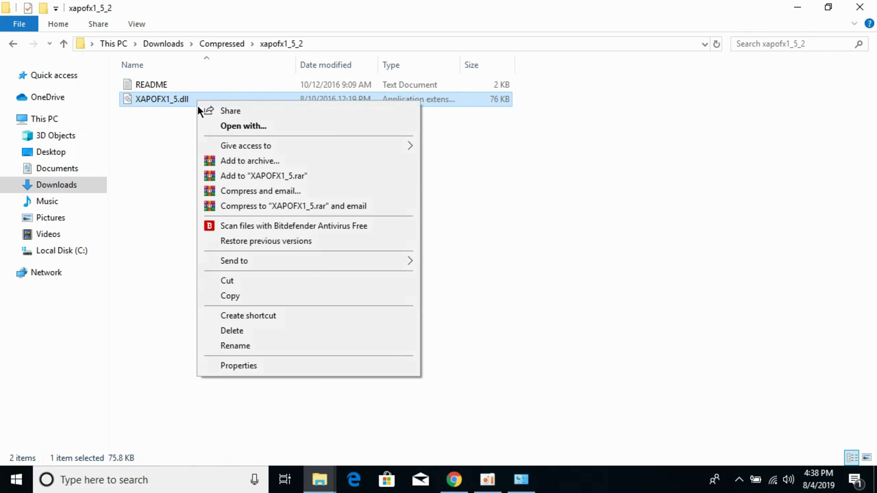
pyautogui.click(231, 301)
# Paste it into System32, replacing the existing DLL, then go back to C:\Windows
pyautogui.moveTo(320, 479)
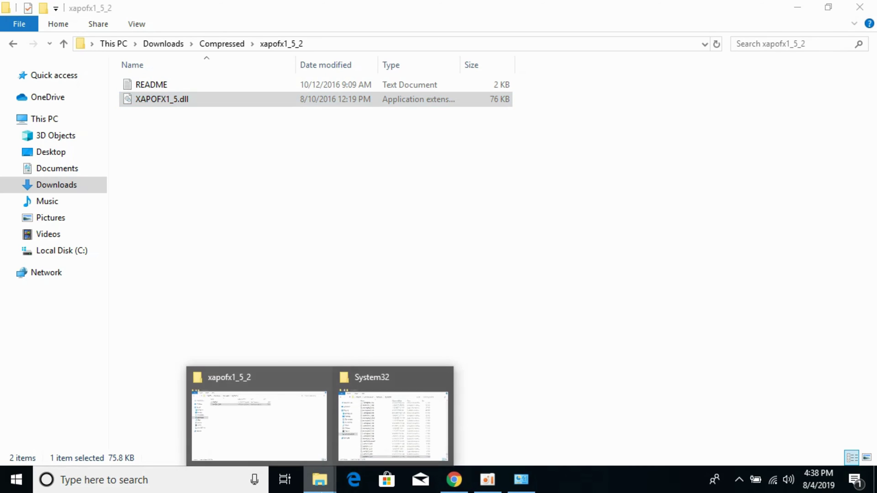
pyautogui.click(384, 431)
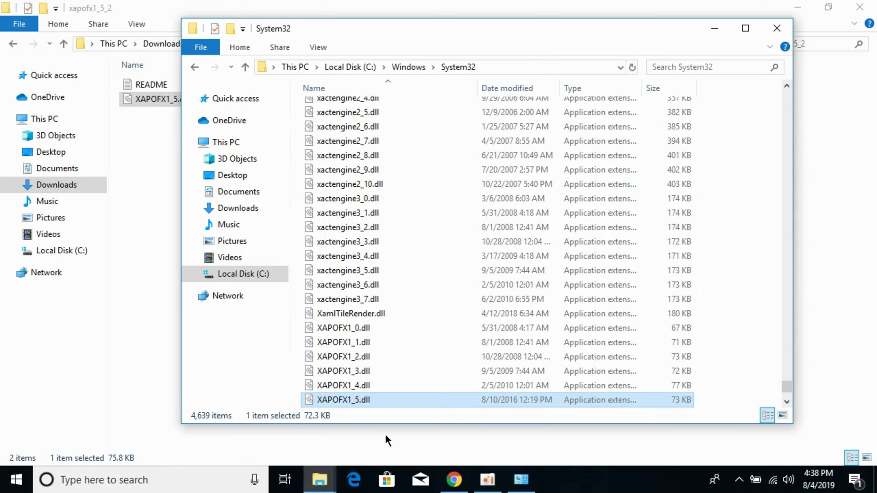
pyautogui.click(746, 172)
pyautogui.rightClick(745, 172)
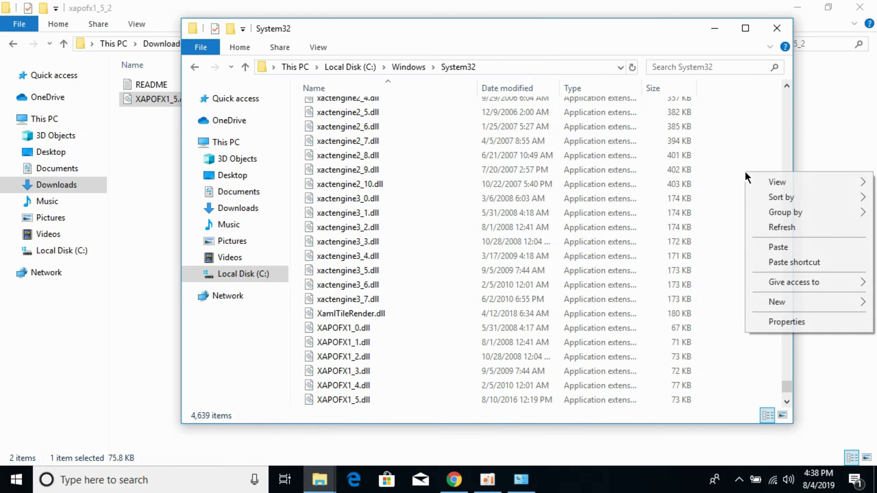
pyautogui.click(778, 247)
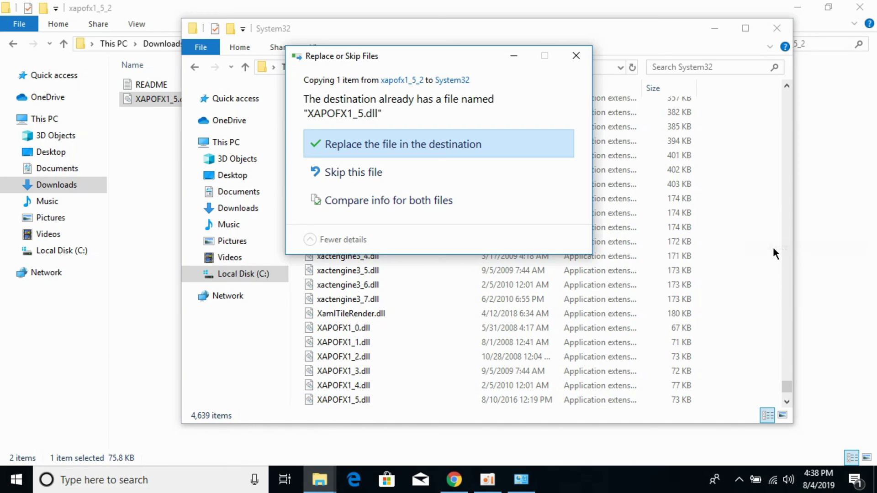
pyautogui.click(438, 147)
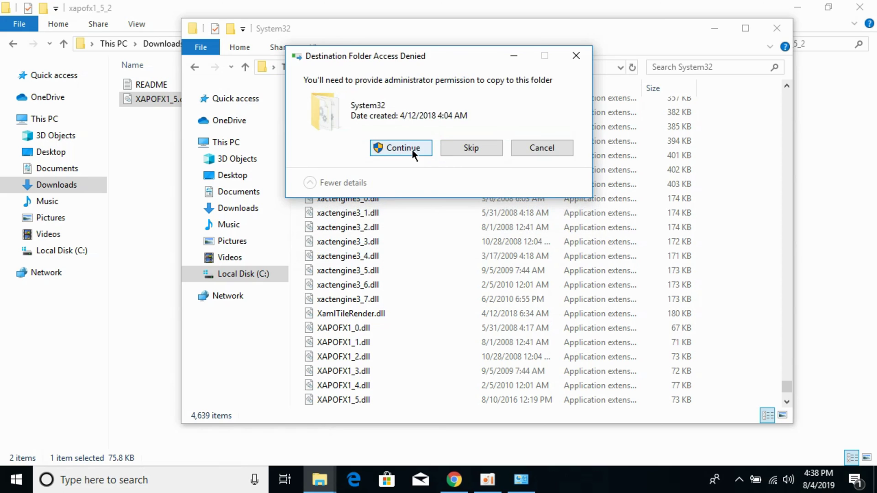
pyautogui.click(412, 150)
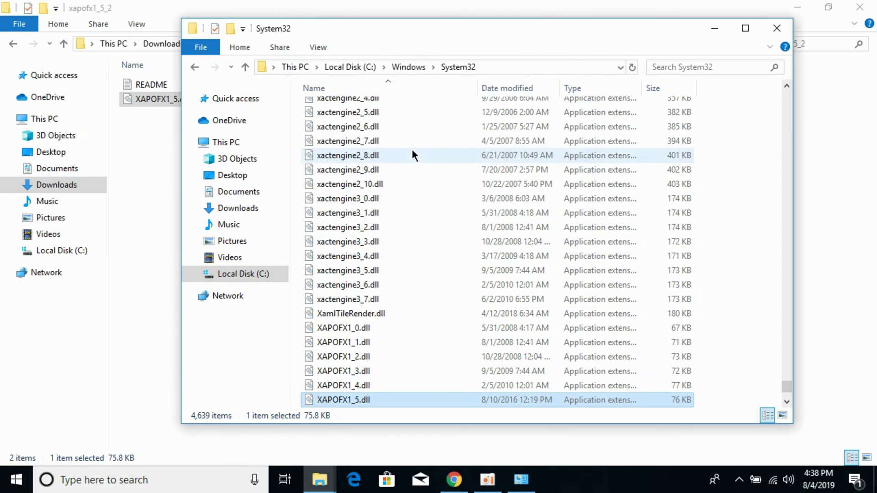
pyautogui.click(194, 69)
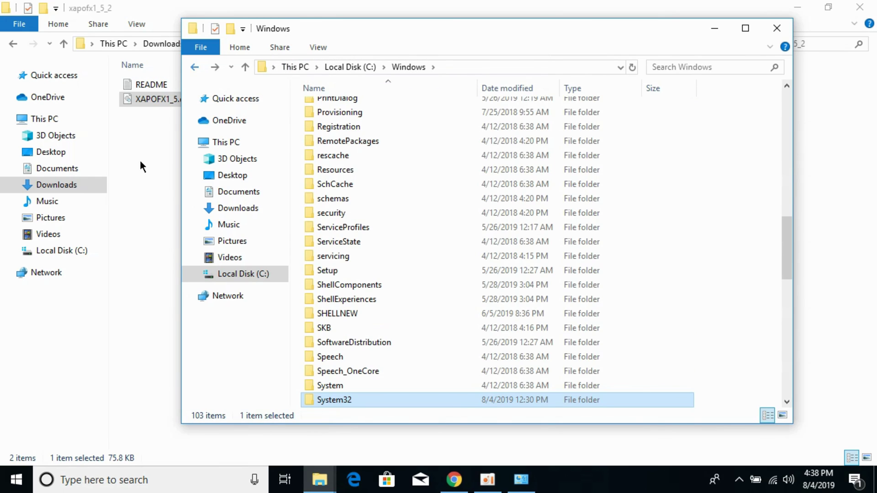
# Copy the 73 KB 32-bit XAPOFX1_5.dll from the xapofx1_5 folder
pyautogui.click(139, 174)
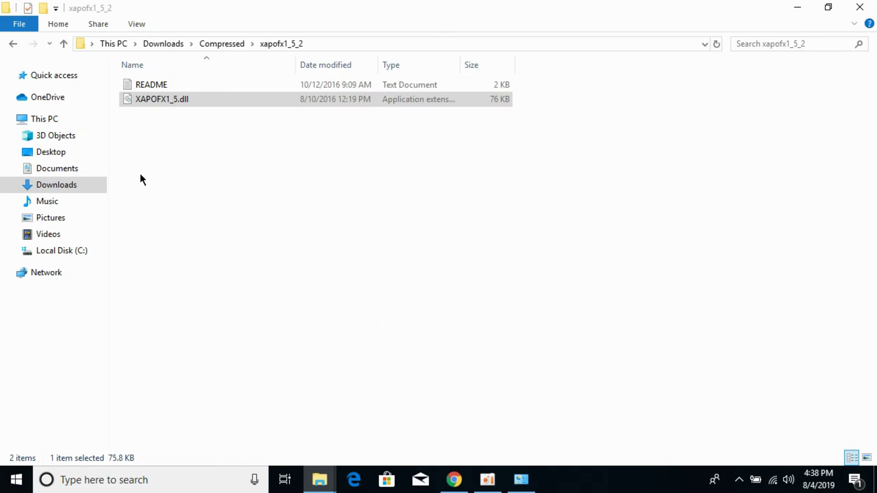
pyautogui.click(15, 42)
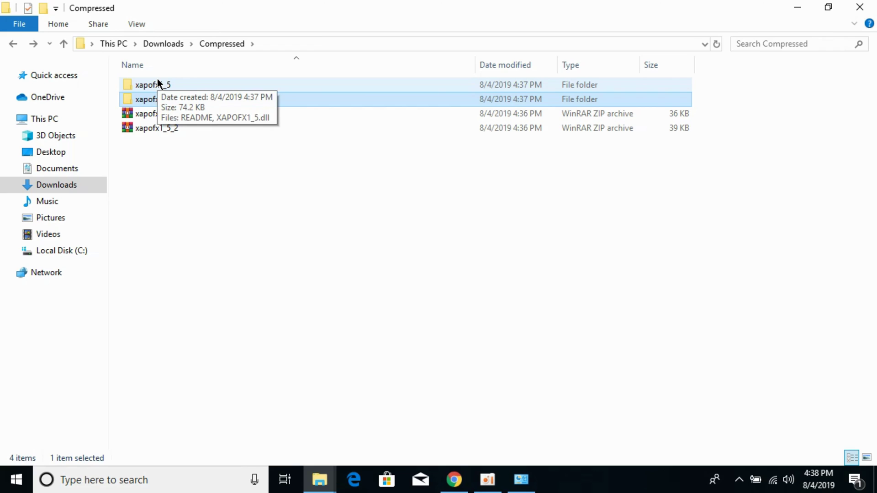
pyautogui.doubleClick(157, 81)
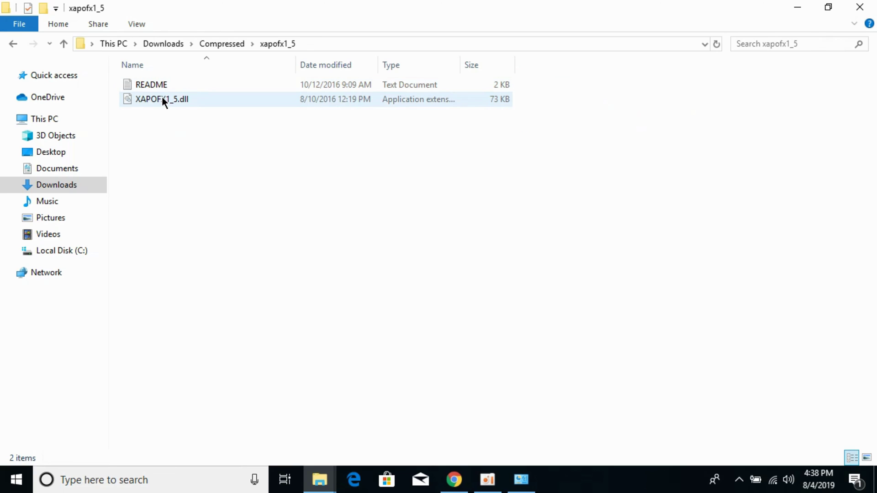
pyautogui.rightClick(162, 100)
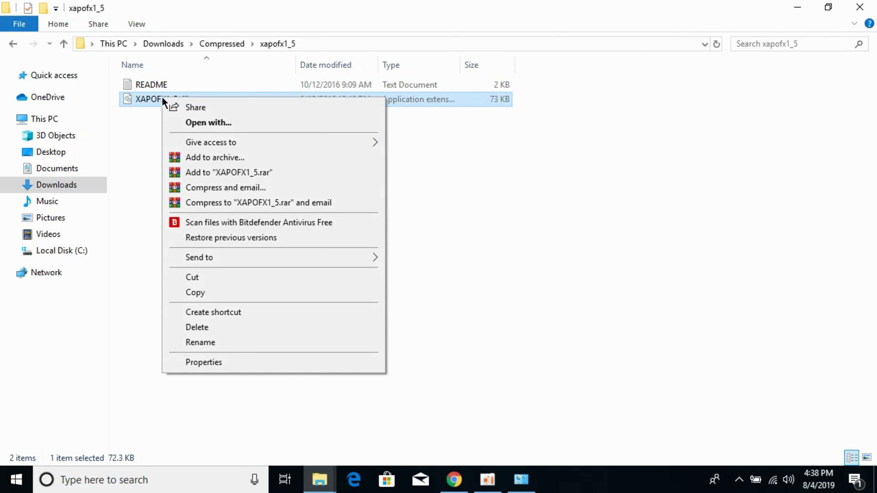
pyautogui.click(204, 291)
# Paste it into C:\Windows\SysWOW64, replacing the existing DLL with administrator permission
pyautogui.moveTo(319, 483)
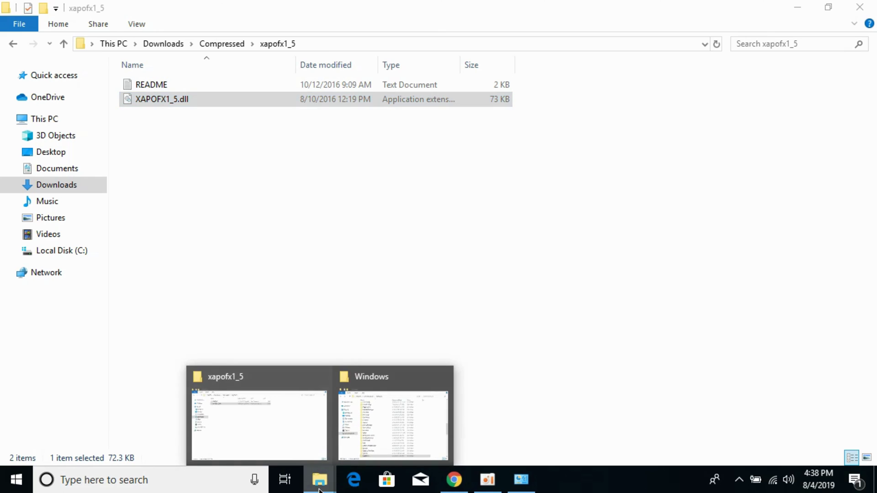
pyautogui.click(384, 434)
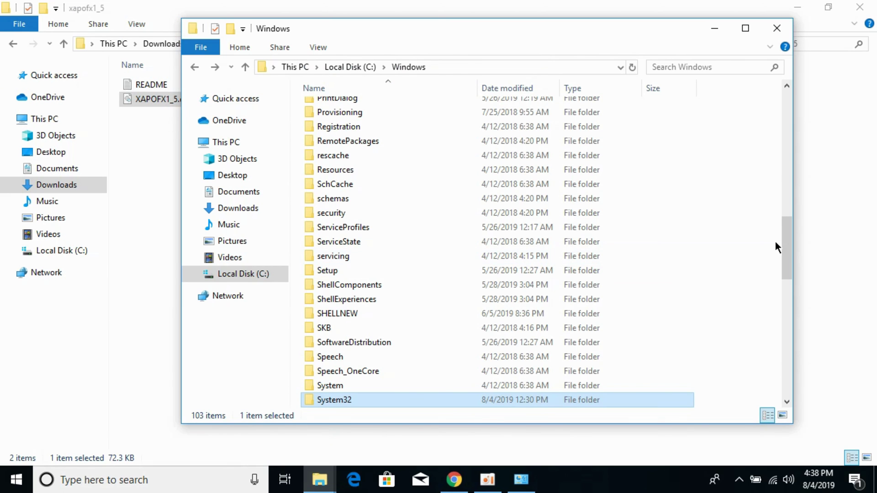
pyautogui.moveTo(783, 249); pyautogui.dragTo(783, 275)
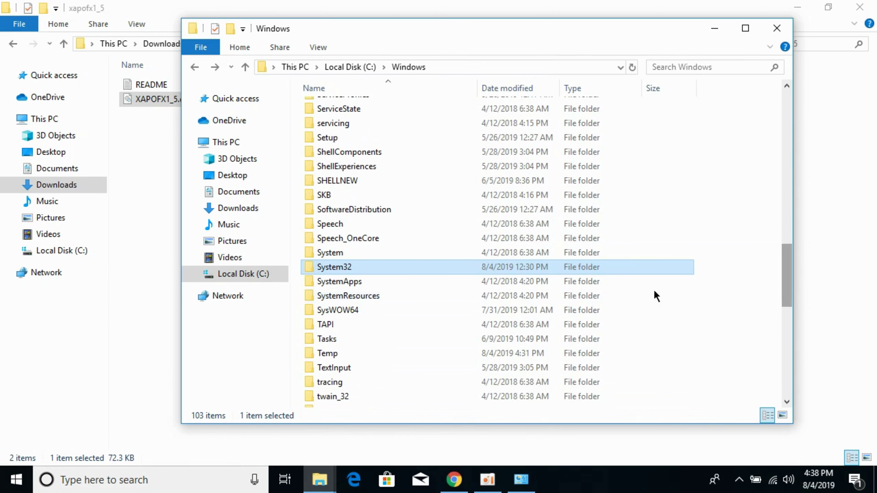
pyautogui.click(486, 310)
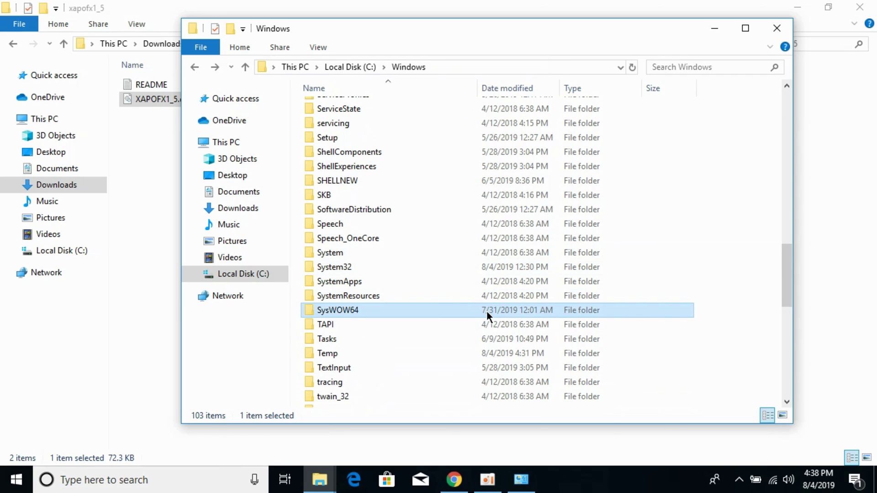
pyautogui.doubleClick(487, 310)
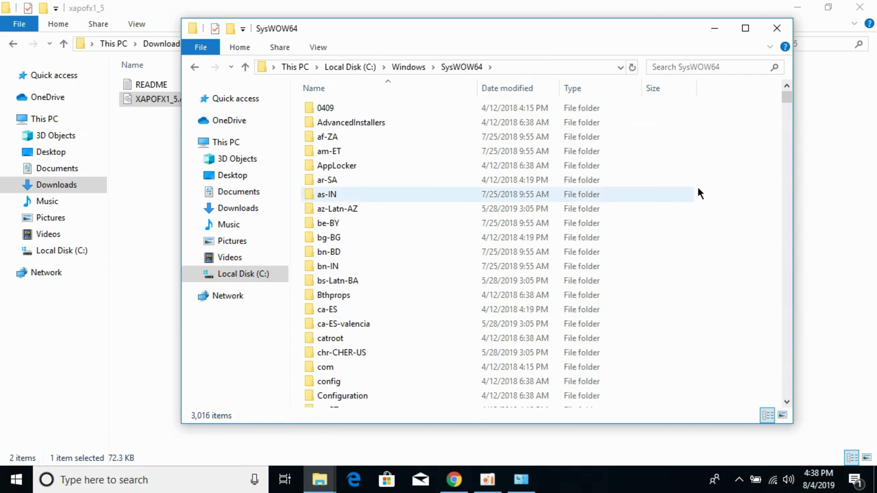
pyautogui.rightClick(710, 188)
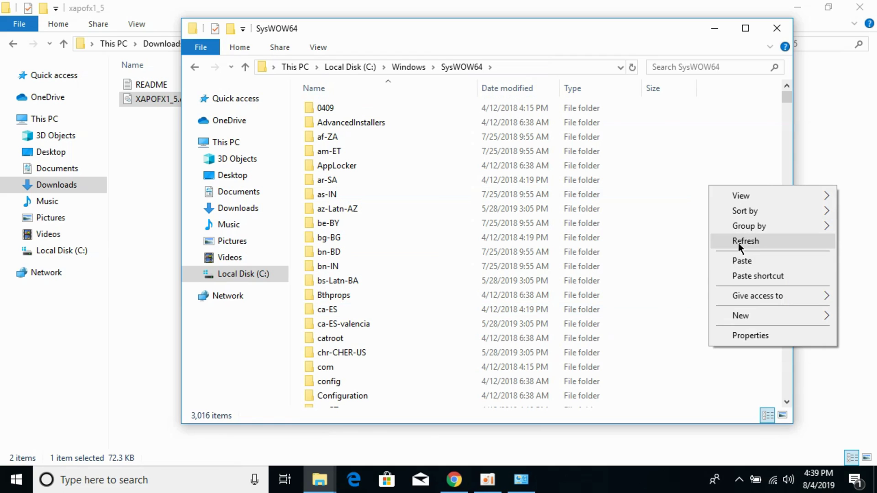
pyautogui.click(742, 261)
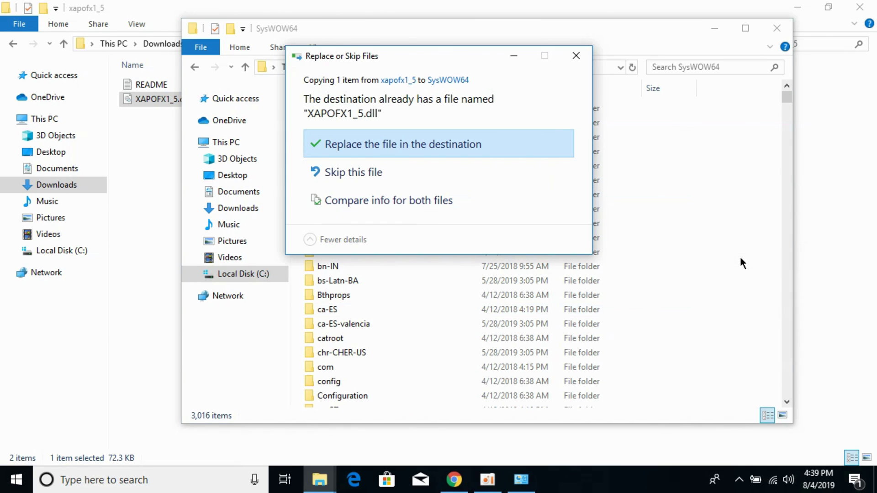
pyautogui.click(466, 153)
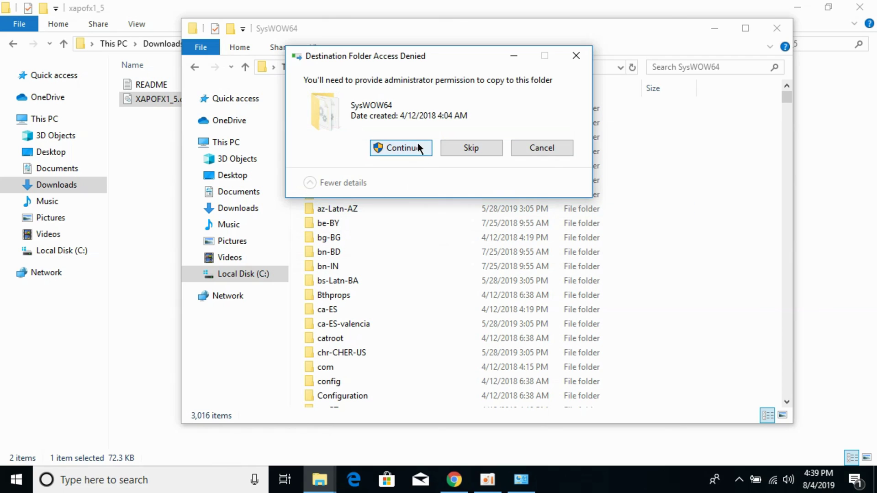
pyautogui.click(418, 147)
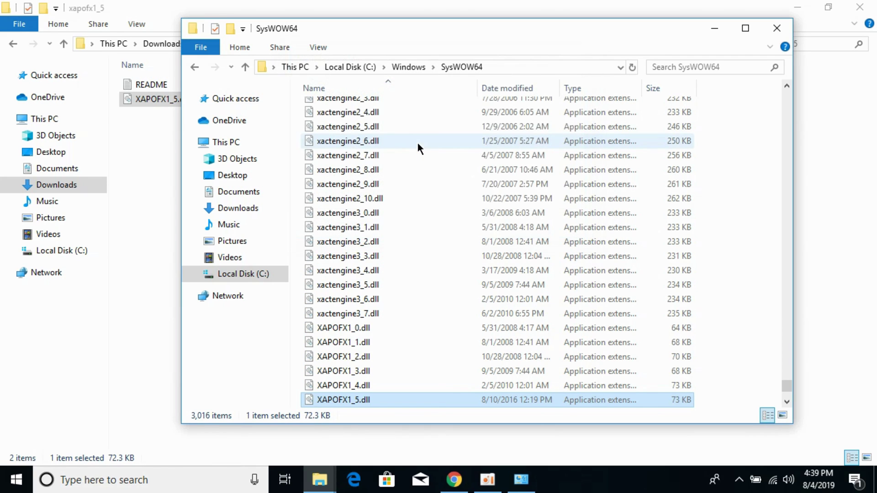
# Close the SysWOW64 window, minimise the xapofx1_5 window, and close System information
pyautogui.click(777, 29)
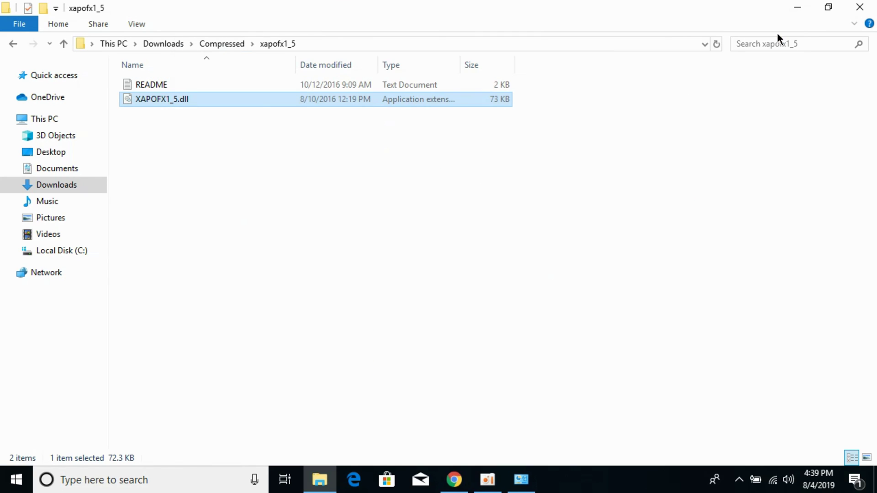
pyautogui.click(806, 7)
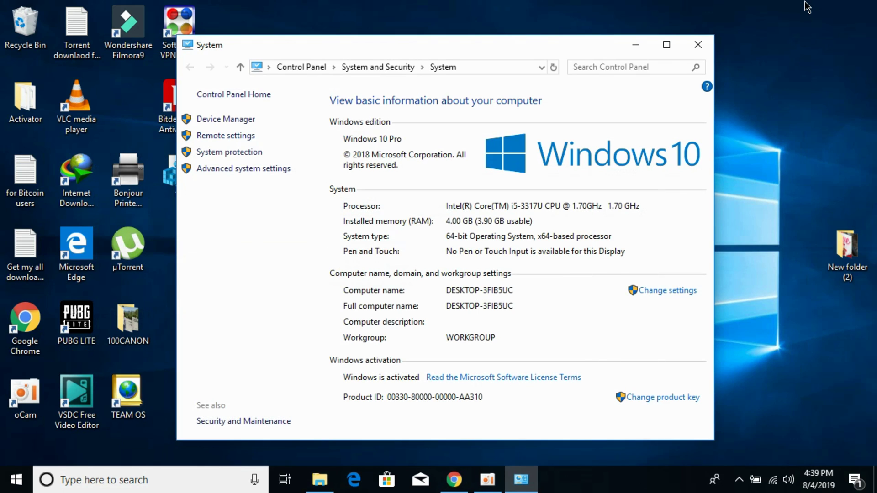
pyautogui.click(700, 44)
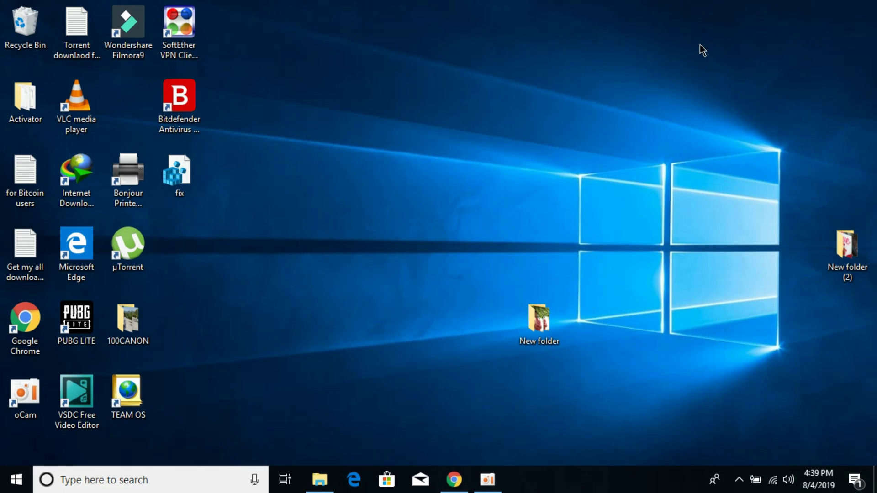